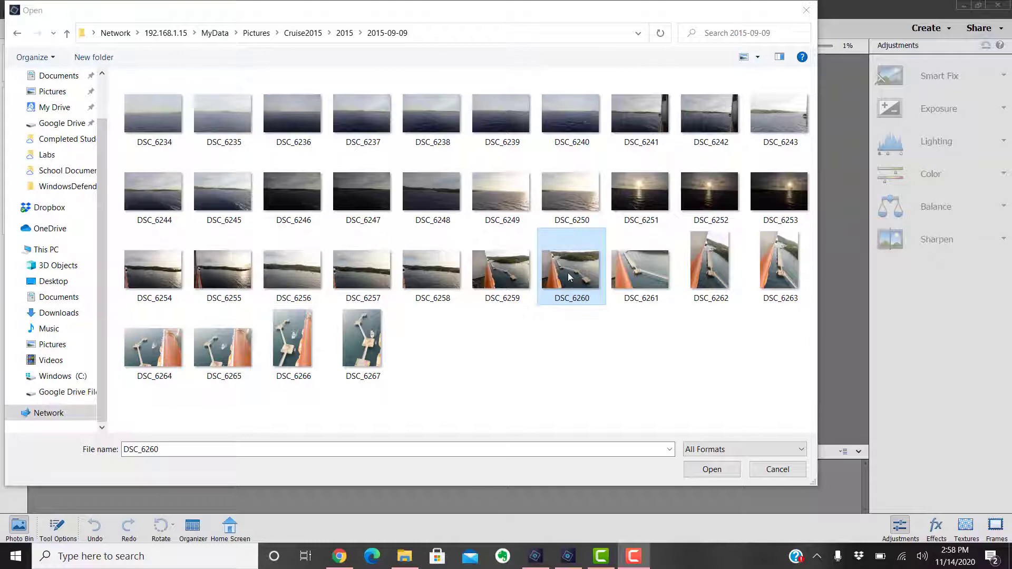
# - Open DSC_6260 from the network's Cruise2015 > 2015 > 2015-09-09 folder
pyautogui.click(704, 470)
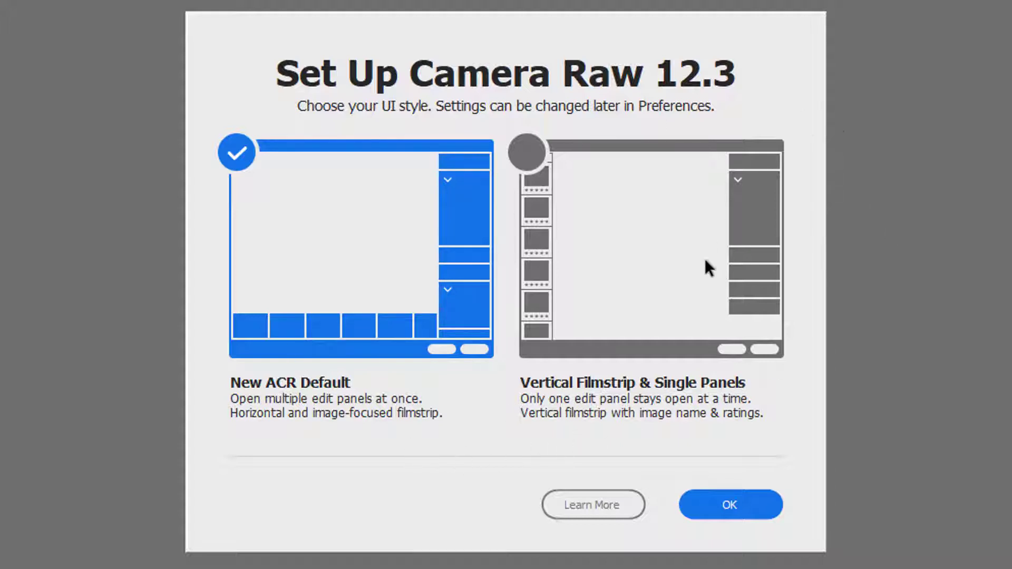
# - Choose the New ACR Default Camera Raw layout over Vertical Filmstrip and open DSC_6260.NEF
pyautogui.click(628, 232)
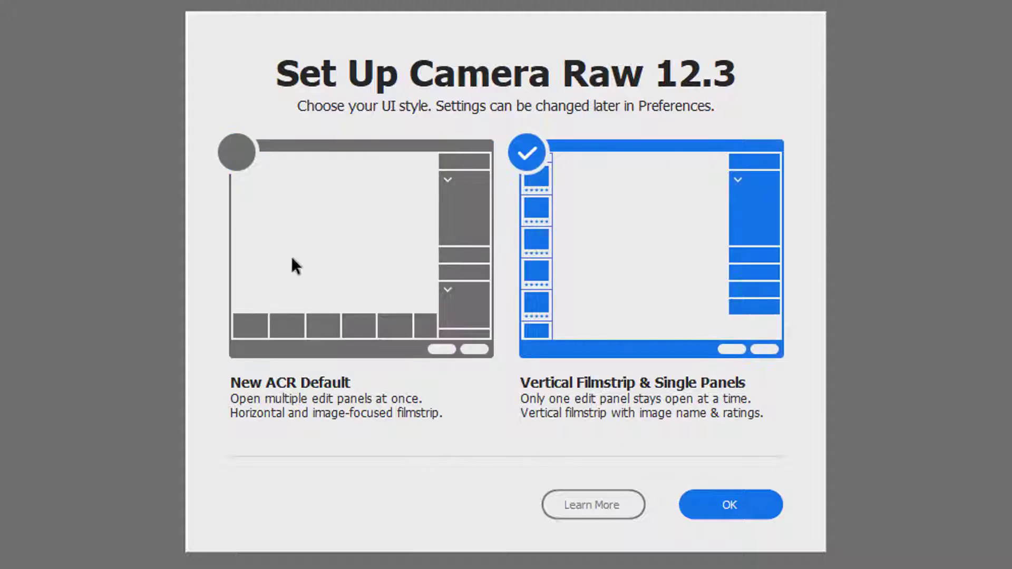
pyautogui.click(325, 254)
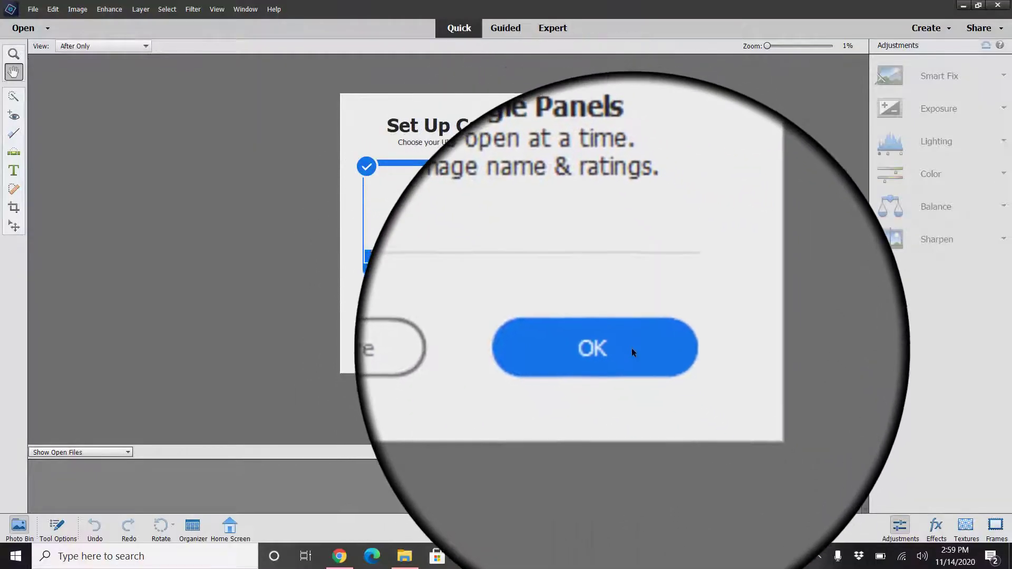
pyautogui.click(631, 349)
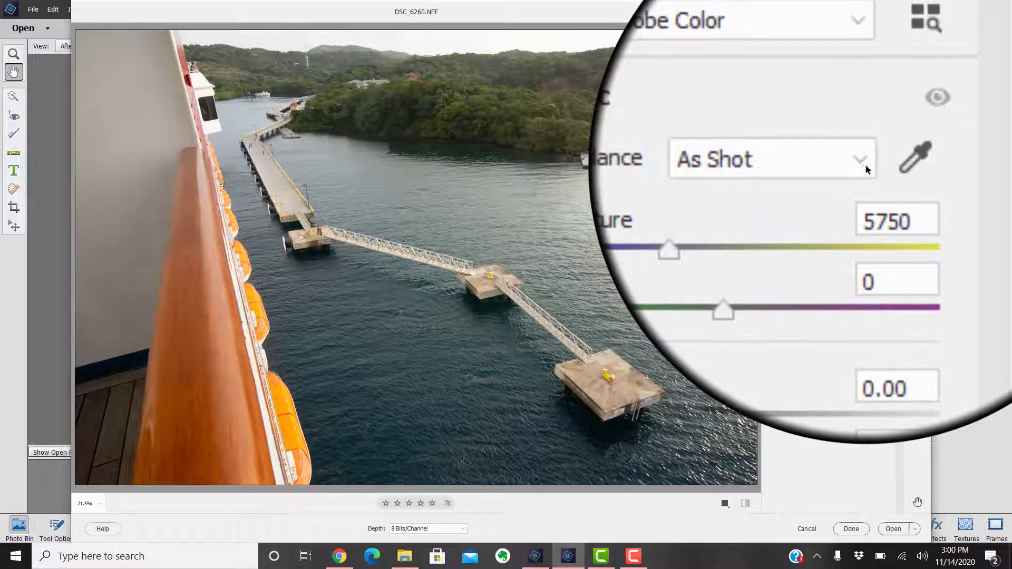
# - Preview the Shade, Daylight, Cloudy and Tungsten white balance presets on the pier photo
pyautogui.click(866, 167)
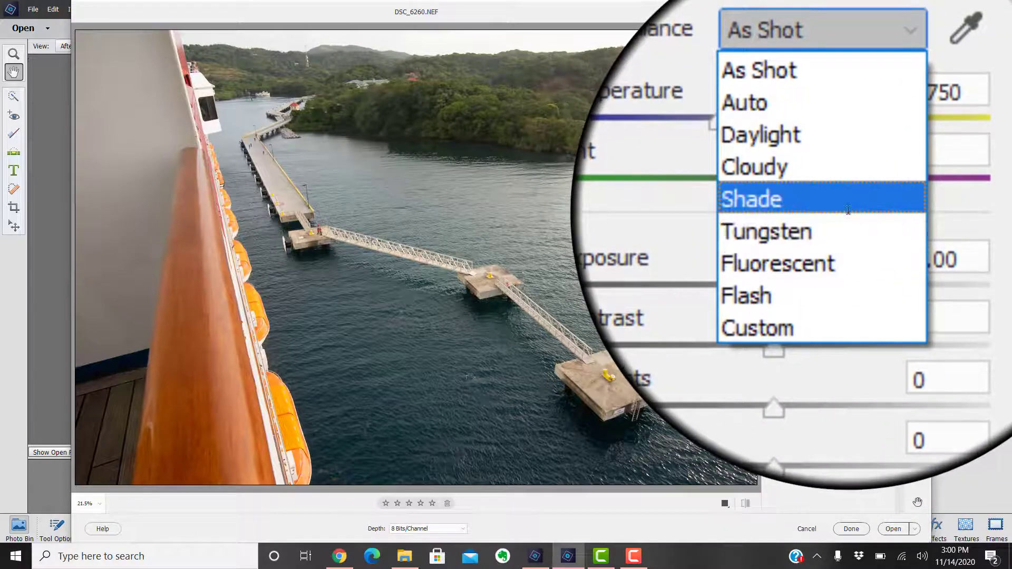
pyautogui.click(848, 210)
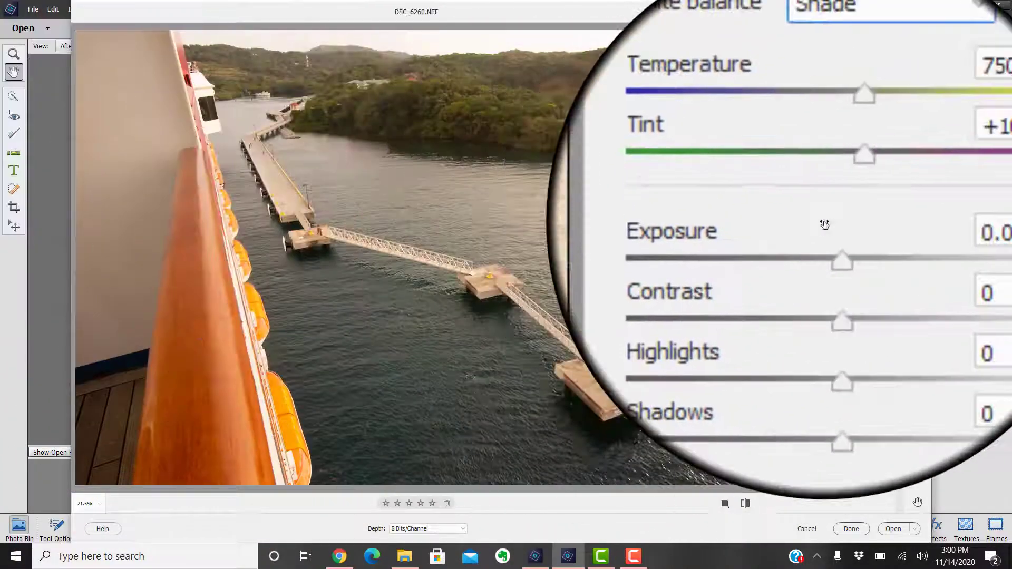
pyautogui.click(865, 168)
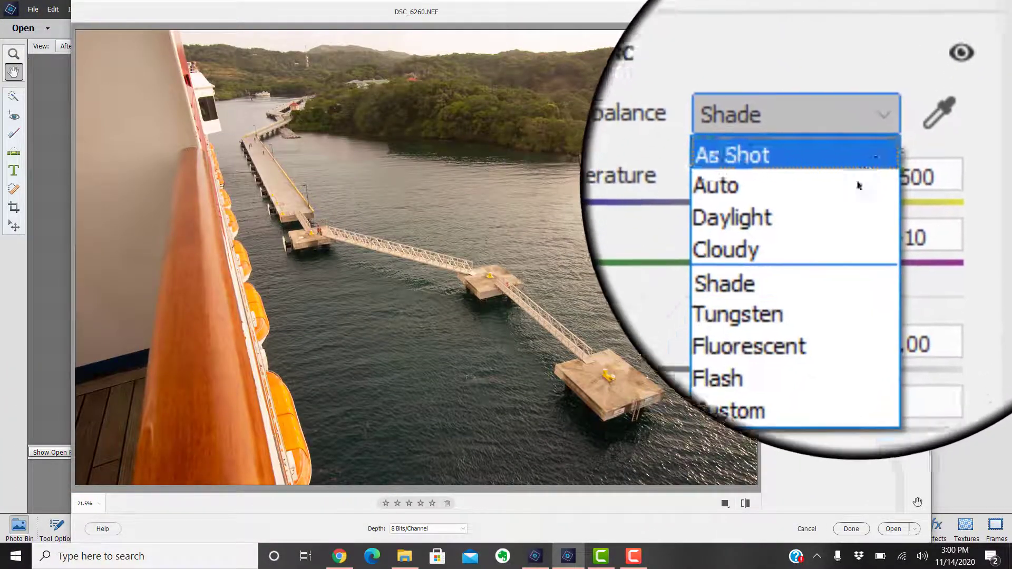
pyautogui.click(856, 194)
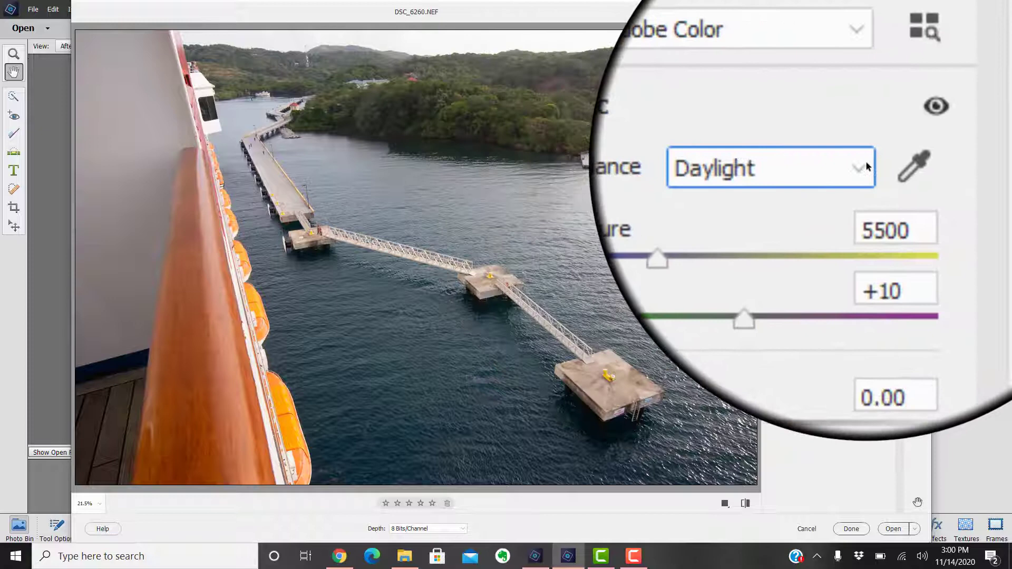
pyautogui.click(865, 162)
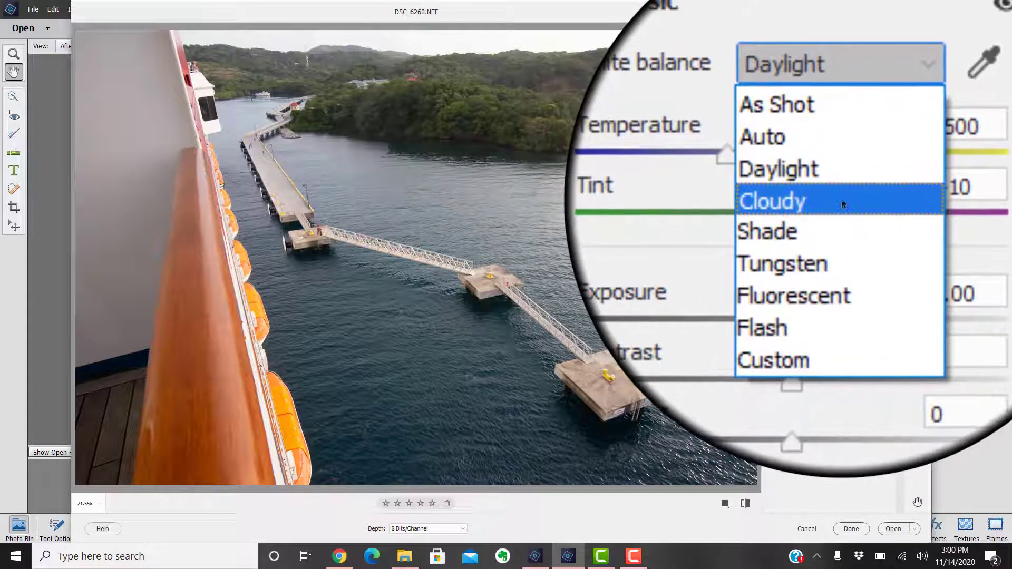
pyautogui.click(841, 200)
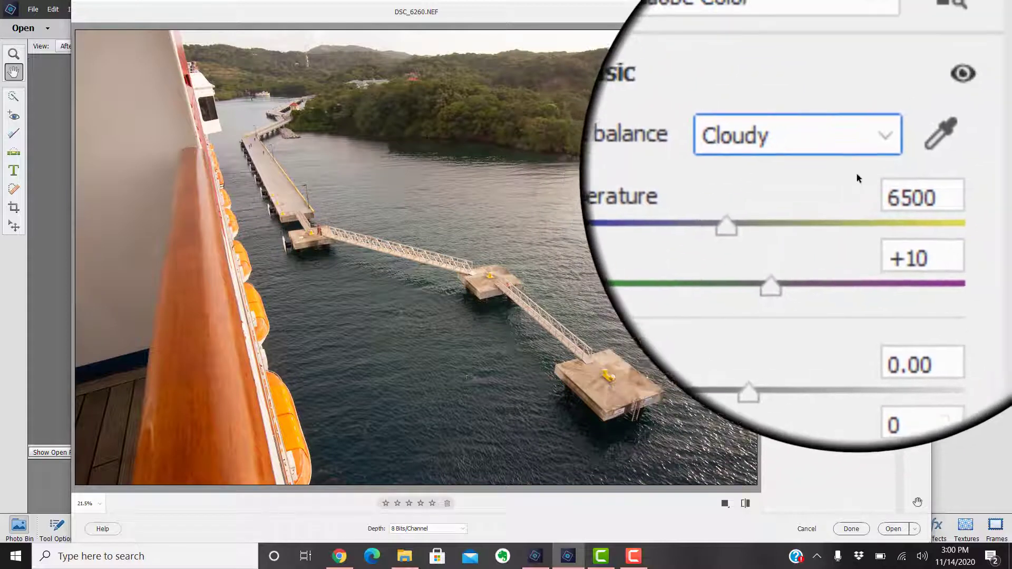
pyautogui.click(862, 162)
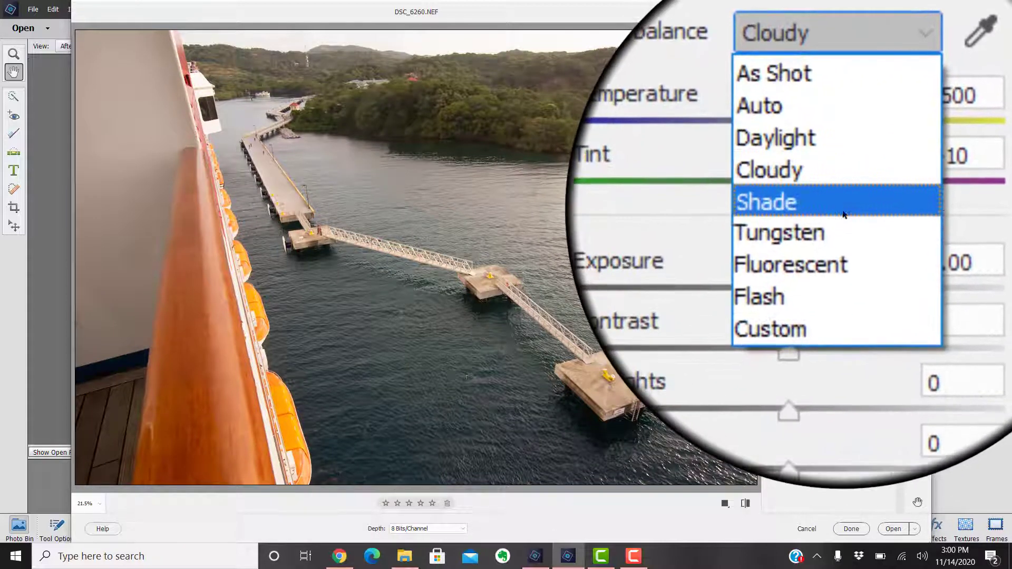
pyautogui.click(843, 213)
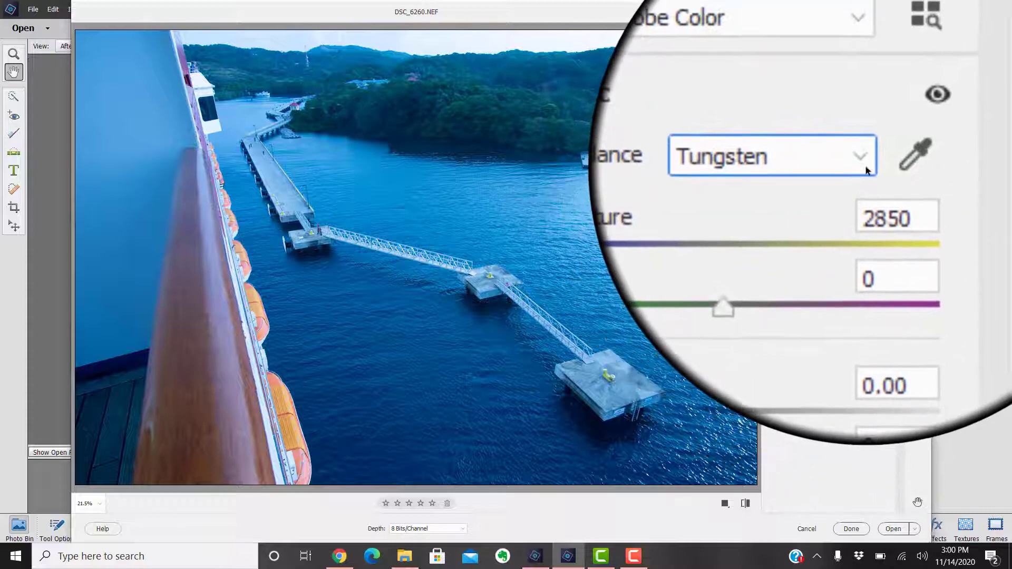
# - Try Fluorescent, Flash and Cloudy, then settle on Shade (temperature 7500, tint +10)
pyautogui.click(866, 166)
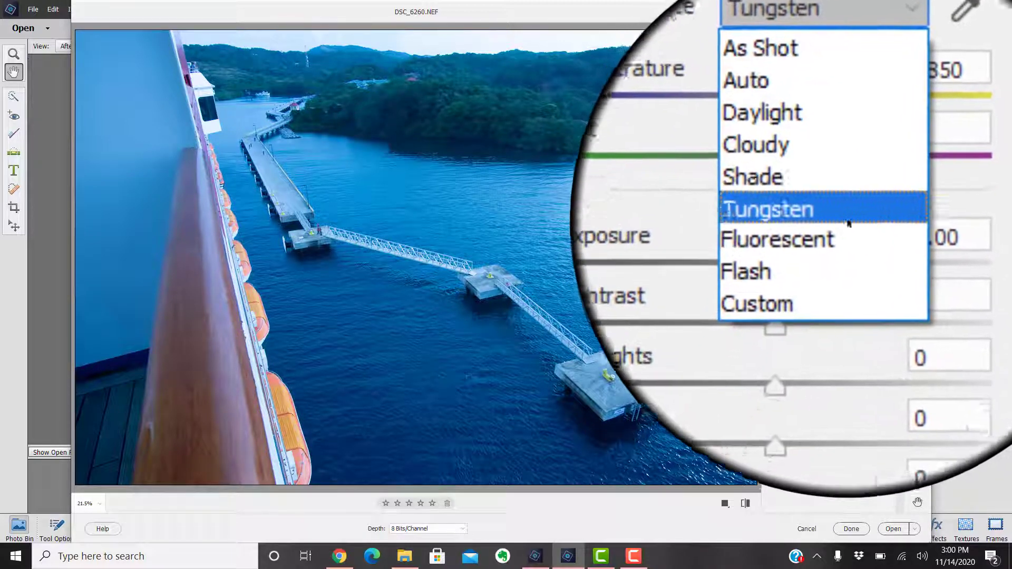
pyautogui.click(847, 224)
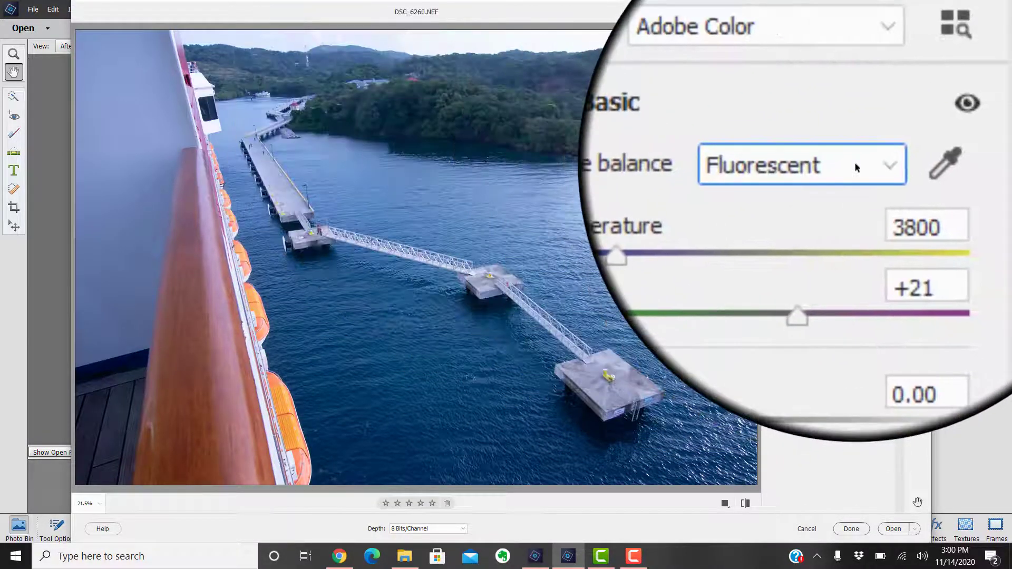
pyautogui.click(865, 165)
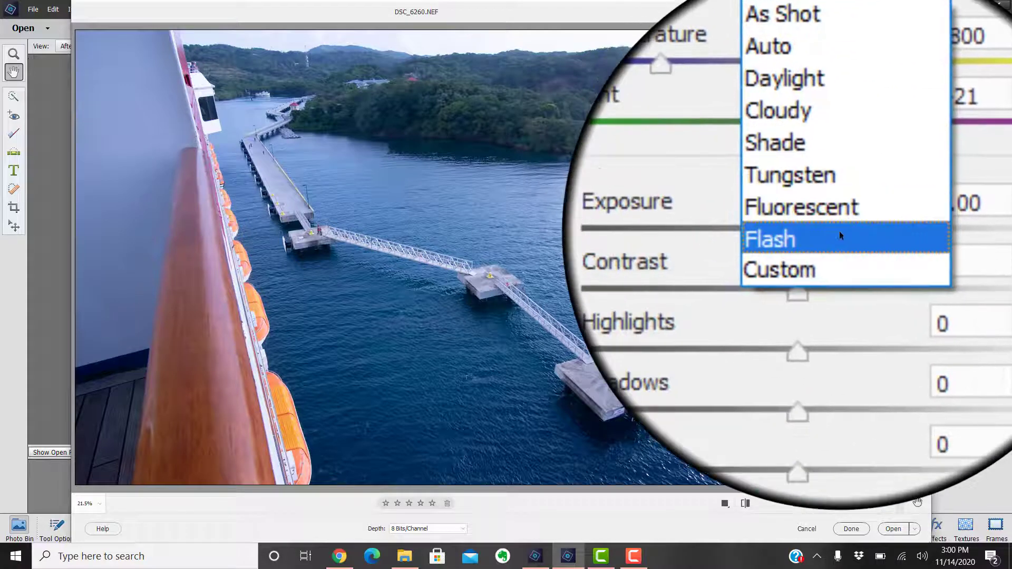
pyautogui.click(839, 231)
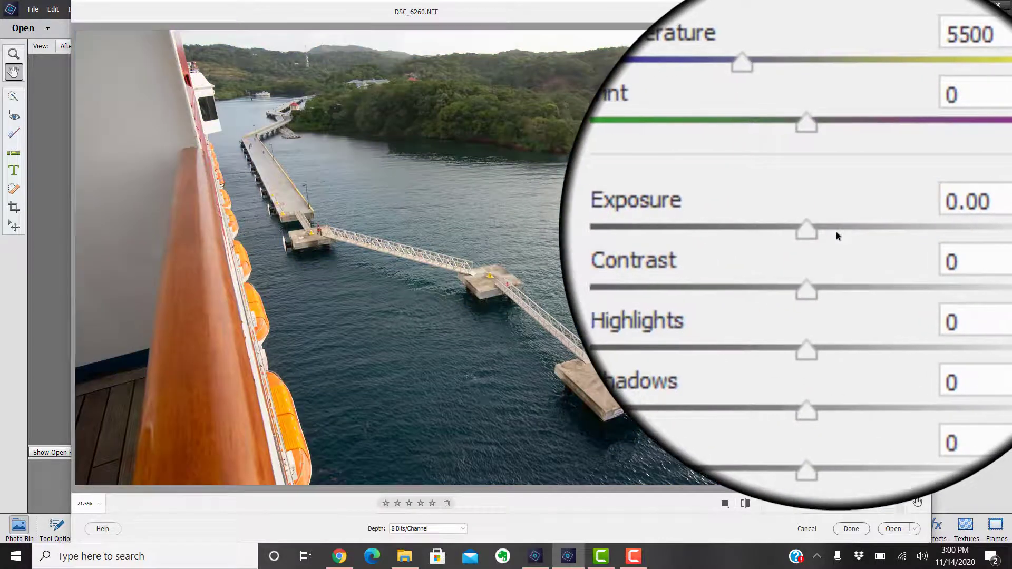
pyautogui.click(865, 163)
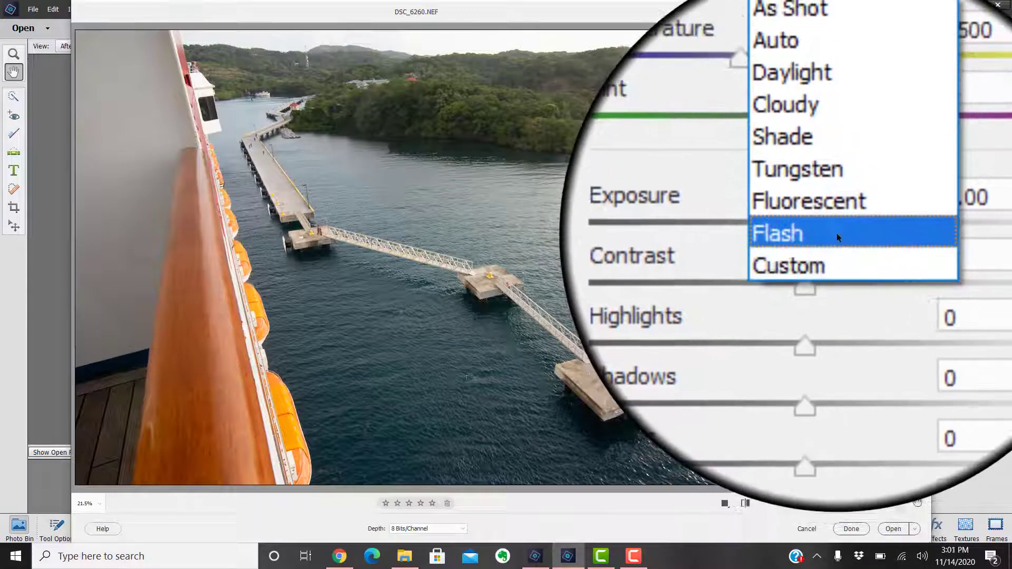
pyautogui.click(837, 205)
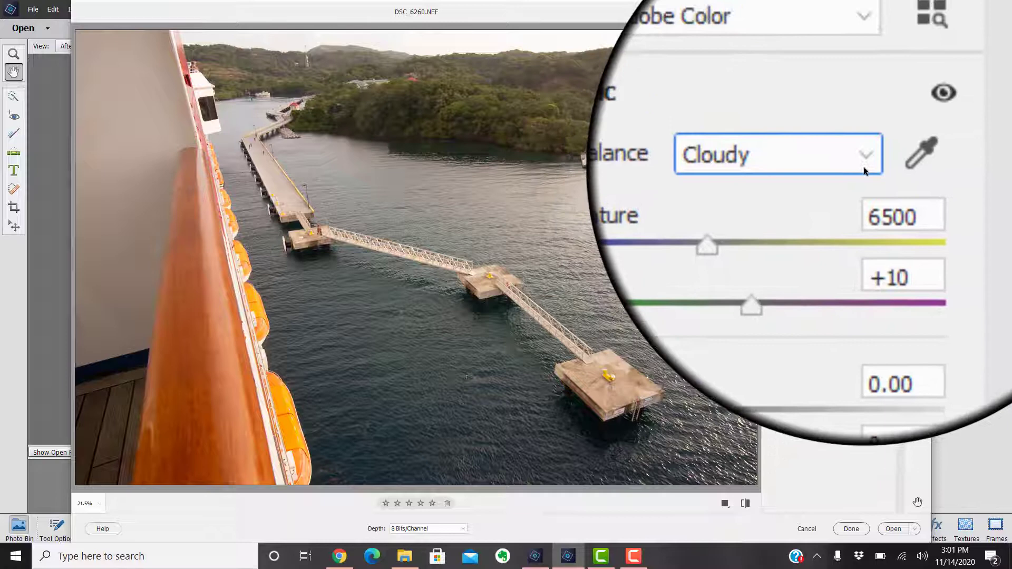
pyautogui.click(944, 56)
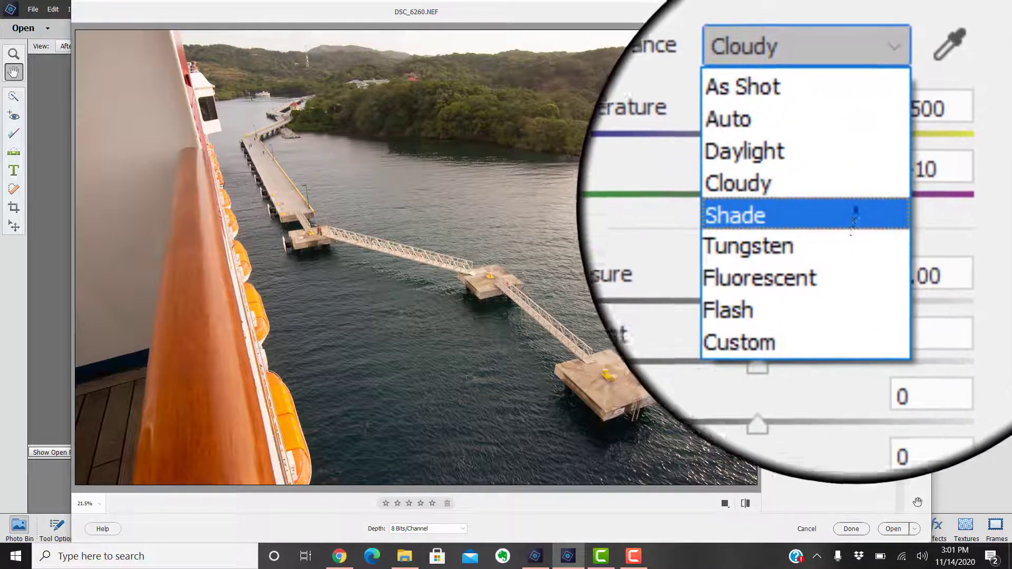
pyautogui.click(853, 208)
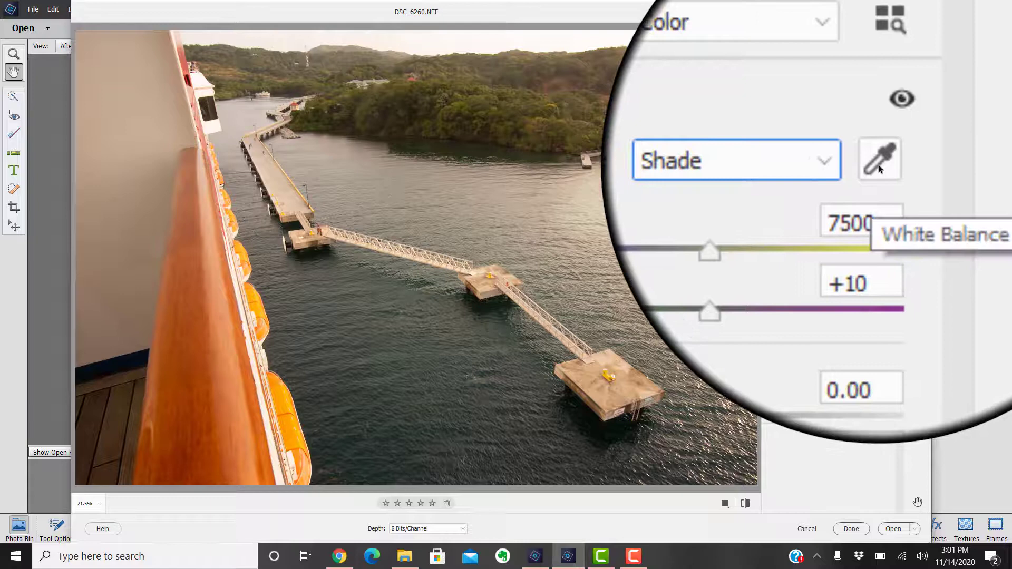
# - Sample the white ship cabin for a Custom white balance of 5000, tint +2
pyautogui.click(879, 164)
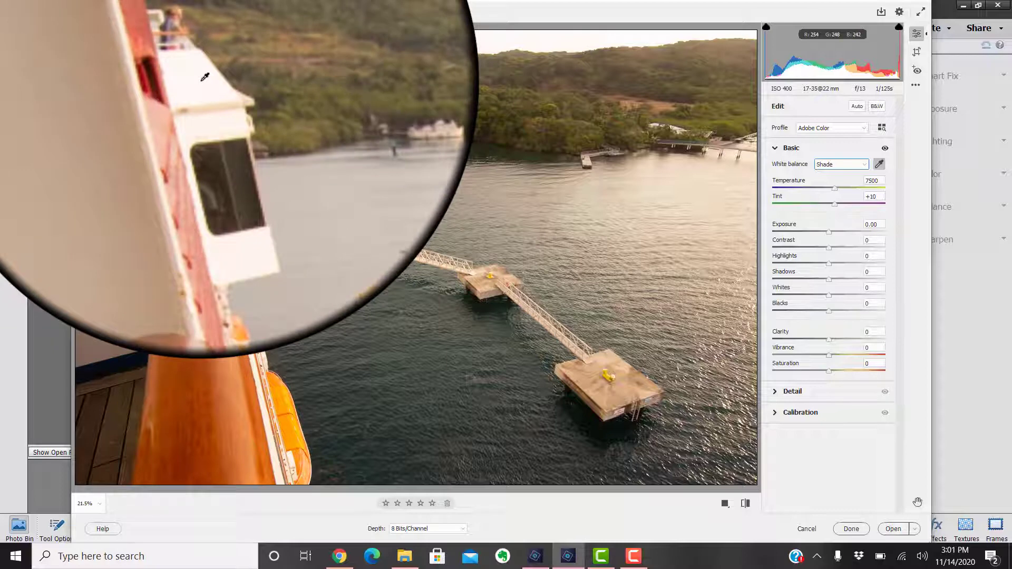
pyautogui.click(203, 79)
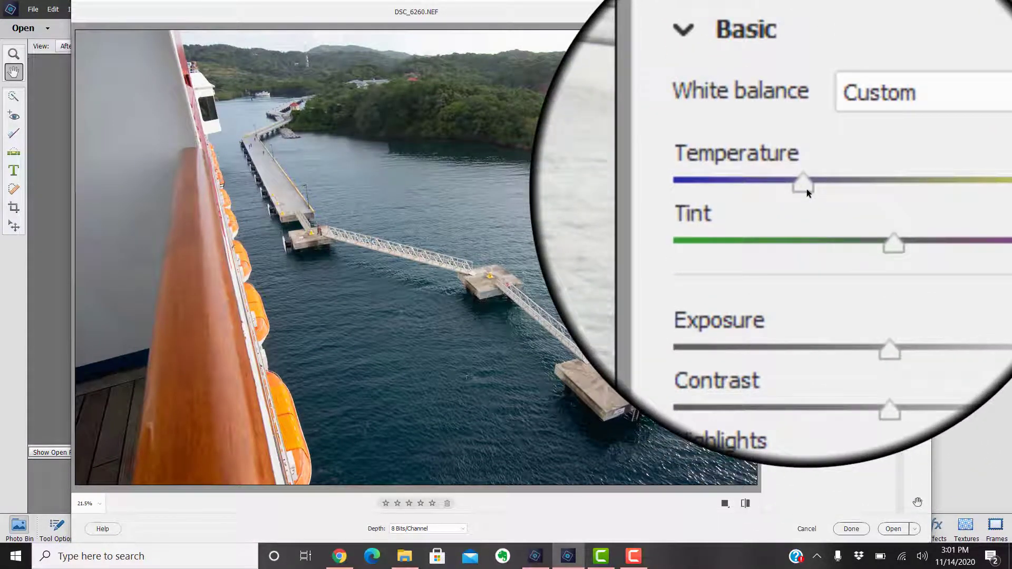
# - Set Temperature to 5750 and raise Tint to +28
pyautogui.moveTo(807, 188)
pyautogui.mouseDown()
pyautogui.moveTo(882, 197)
pyautogui.moveTo(771, 190)
pyautogui.moveTo(811, 192)
pyautogui.mouseUp()
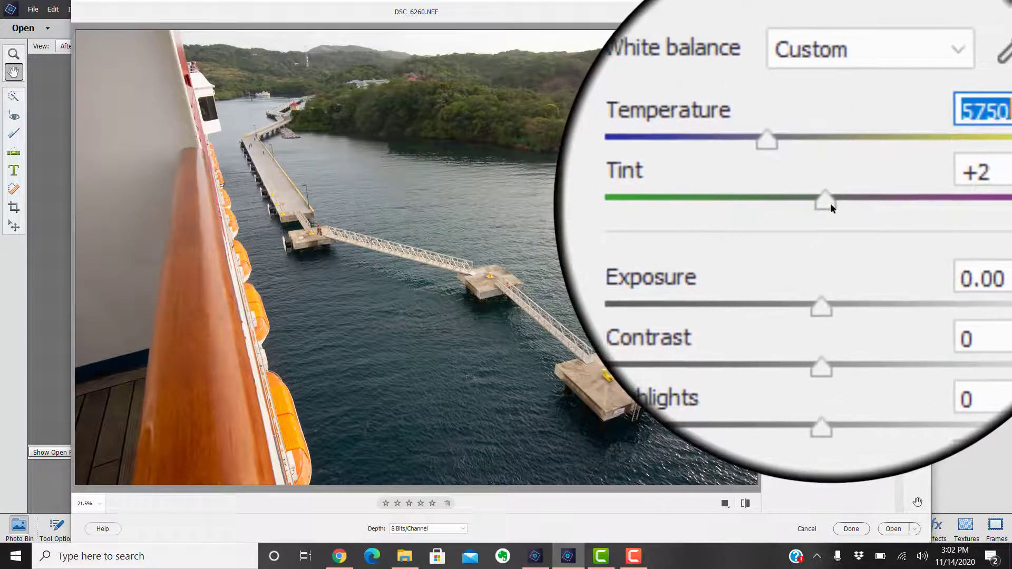
pyautogui.press('Tab')
pyautogui.press('Up')
pyautogui.press('Up')
pyautogui.press('Up')
pyautogui.press('Up')
pyautogui.press('Up')
pyautogui.press('Up')
pyautogui.press('Up')
pyautogui.press('Up')
pyautogui.press('Up')
pyautogui.press('Up')
pyautogui.press('Up')
pyautogui.press('Up')
pyautogui.press('Up')
pyautogui.press('Up')
pyautogui.press('Up')
pyautogui.press('Up')
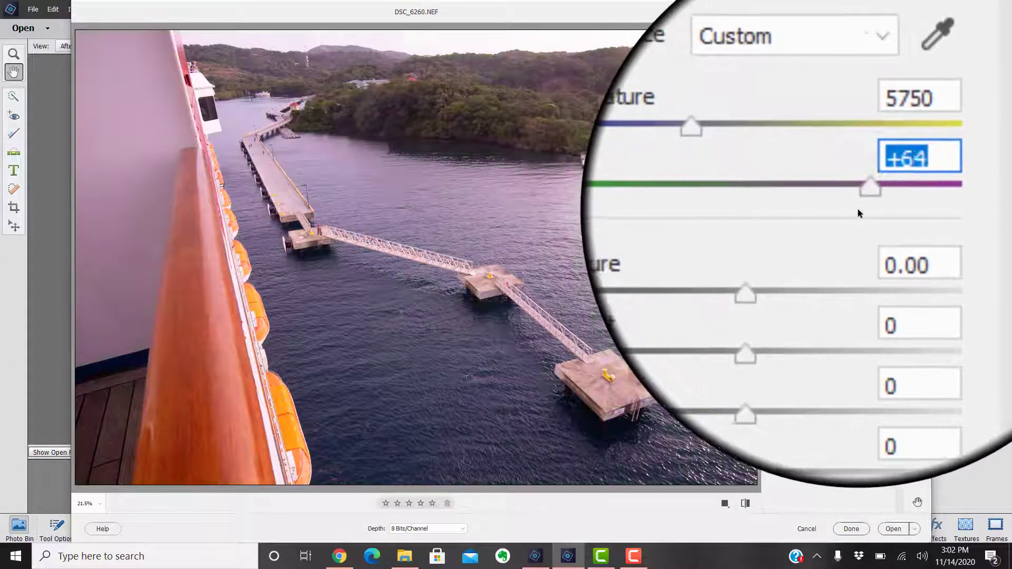
pyautogui.press('Up')
pyautogui.press('Up')
pyautogui.press('Up')
pyautogui.press('Up')
pyautogui.press('Up')
pyautogui.press('Up')
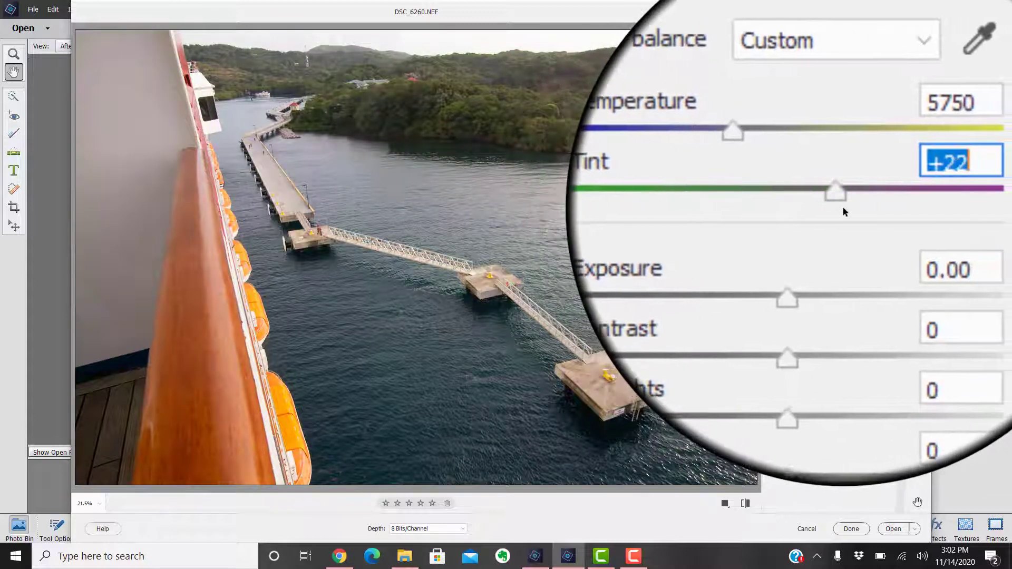
pyautogui.press('Up')
pyautogui.press('Up')
pyautogui.press('Up')
pyautogui.press('Up')
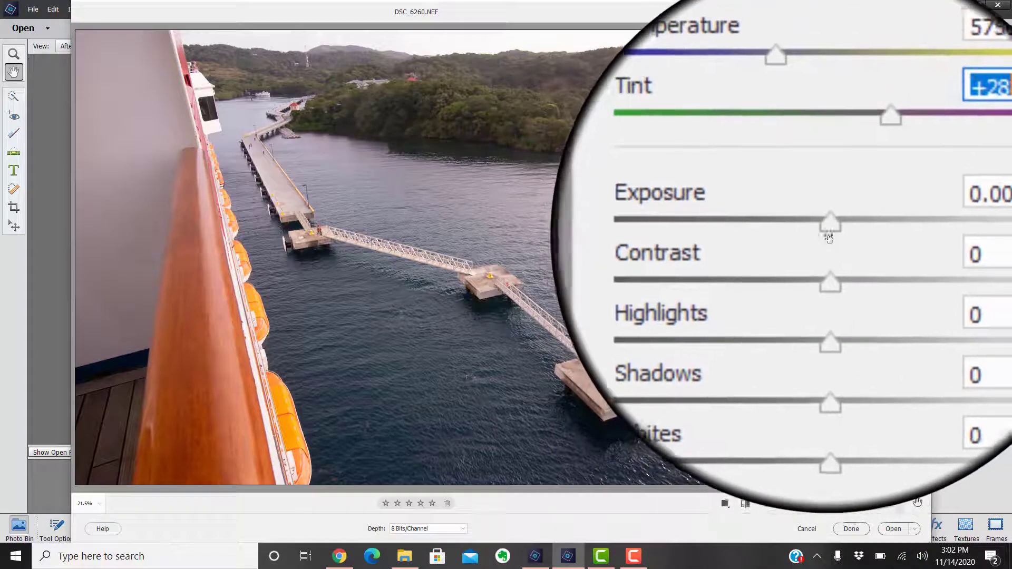
# - Set Exposure to +0.20 and adjust the Contrast slider
pyautogui.moveTo(829, 235)
pyautogui.mouseDown()
pyautogui.moveTo(808, 235)
pyautogui.moveTo(831, 236)
pyautogui.mouseUp()
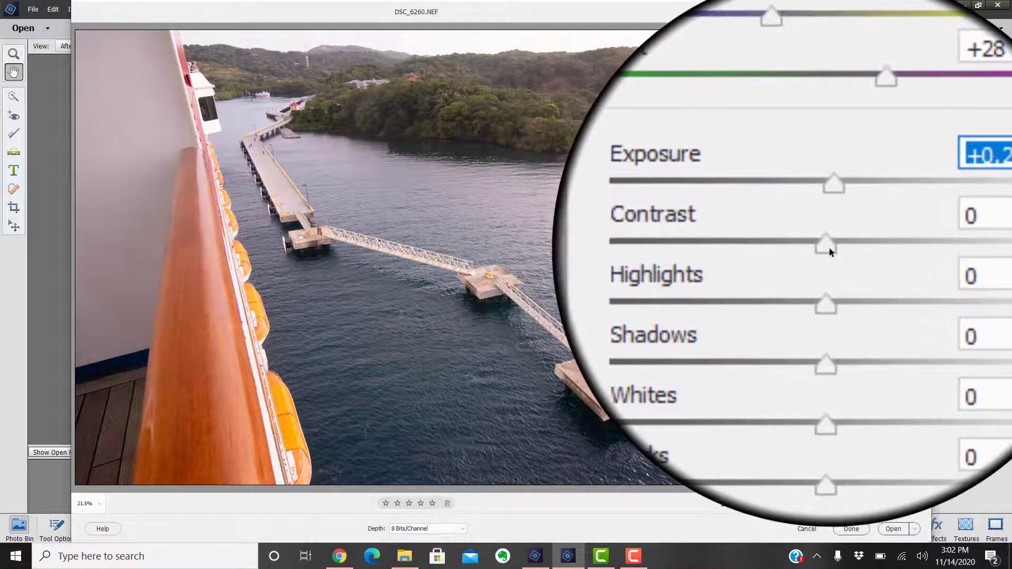
pyautogui.moveTo(829, 249)
pyautogui.mouseDown()
pyautogui.moveTo(849, 252)
pyautogui.moveTo(818, 251)
pyautogui.mouseUp()
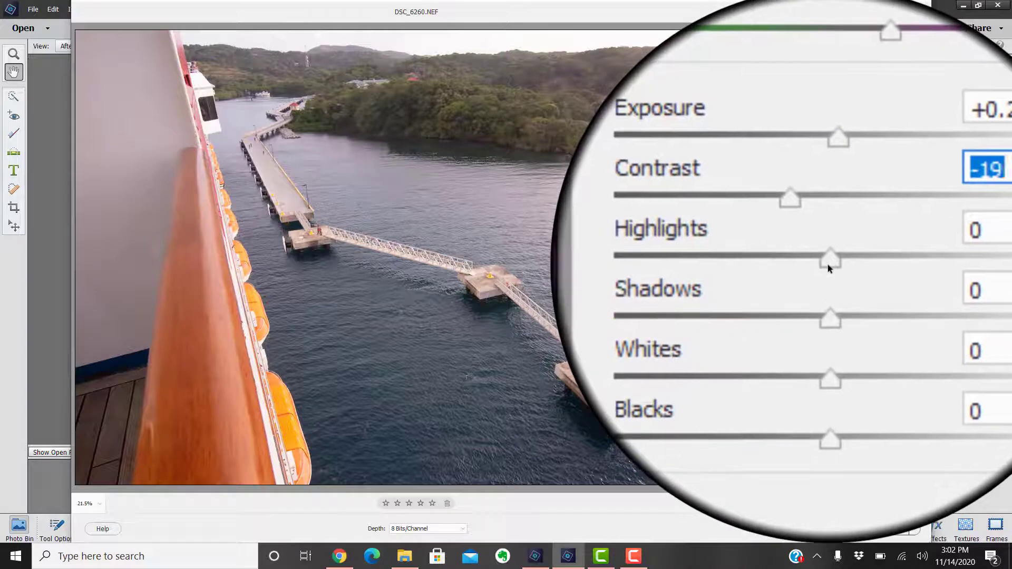
# - Set Highlights to -86, Shadows to +14 and Whites to -27
pyautogui.click(828, 264)
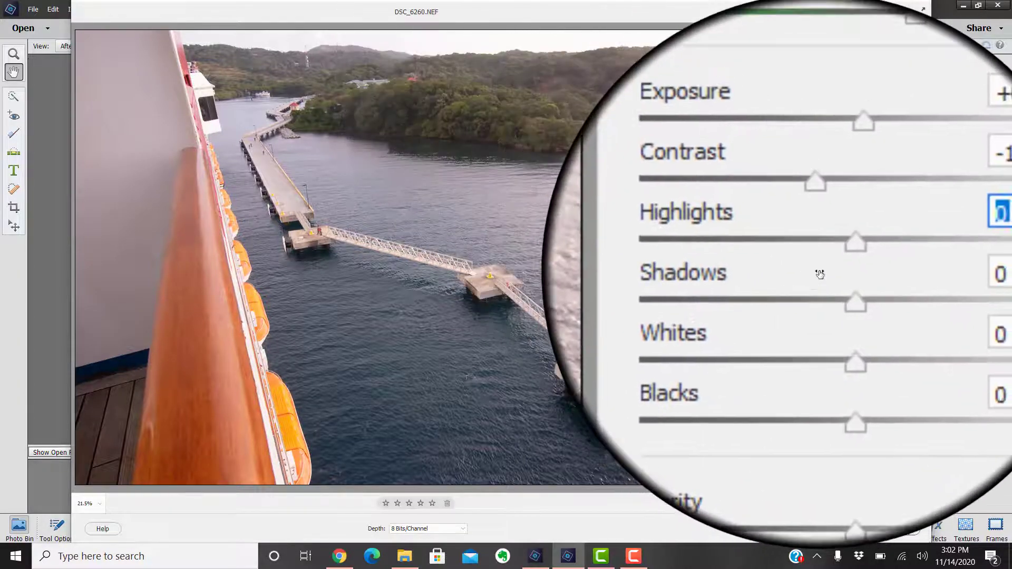
pyautogui.moveTo(830, 265); pyautogui.dragTo(754, 270)
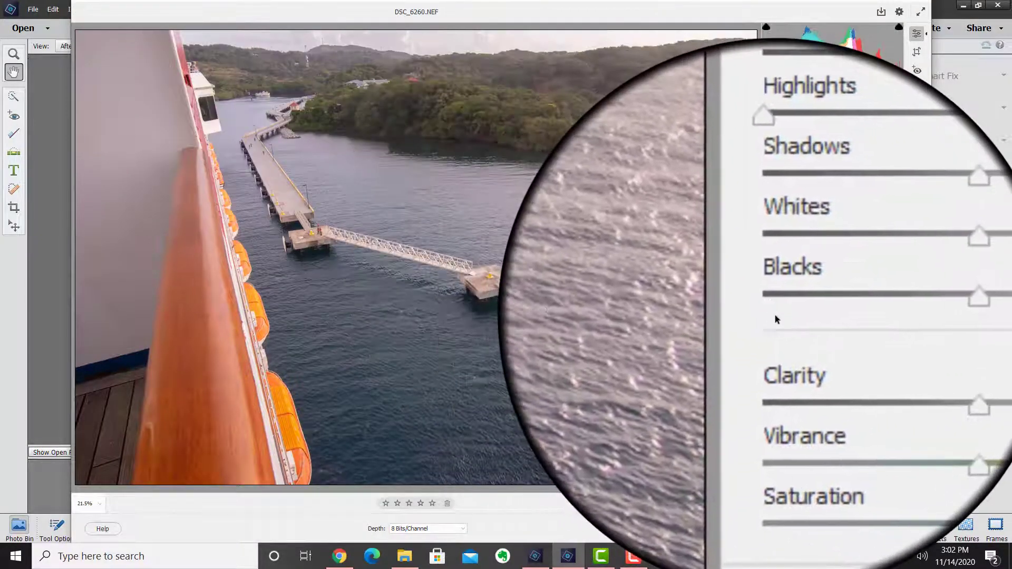
pyautogui.moveTo(773, 264)
pyautogui.mouseDown()
pyautogui.moveTo(793, 263)
pyautogui.moveTo(780, 267)
pyautogui.mouseUp()
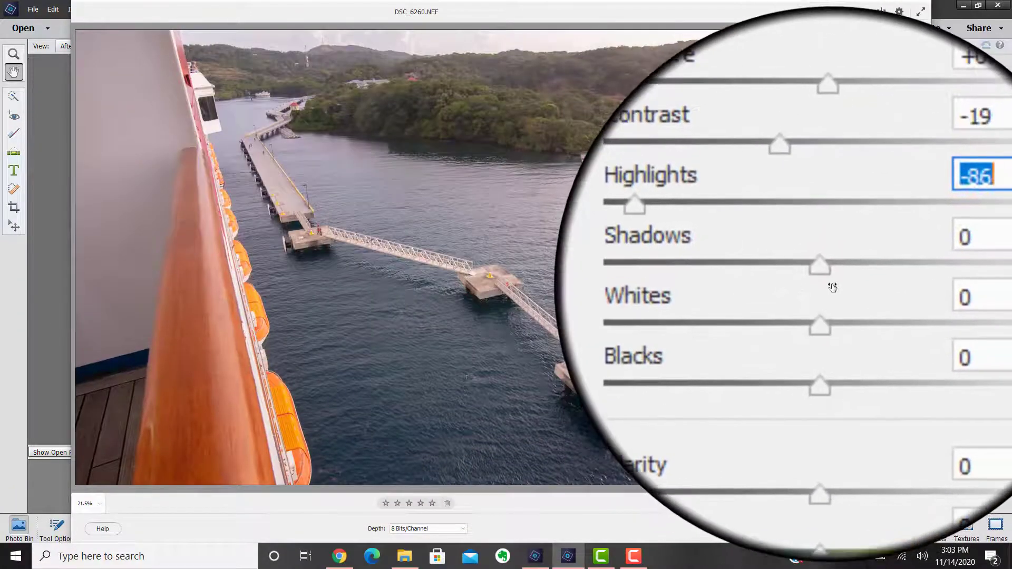
pyautogui.moveTo(830, 281)
pyautogui.mouseDown()
pyautogui.moveTo(853, 282)
pyautogui.moveTo(795, 281)
pyautogui.moveTo(852, 286)
pyautogui.moveTo(836, 289)
pyautogui.mouseUp()
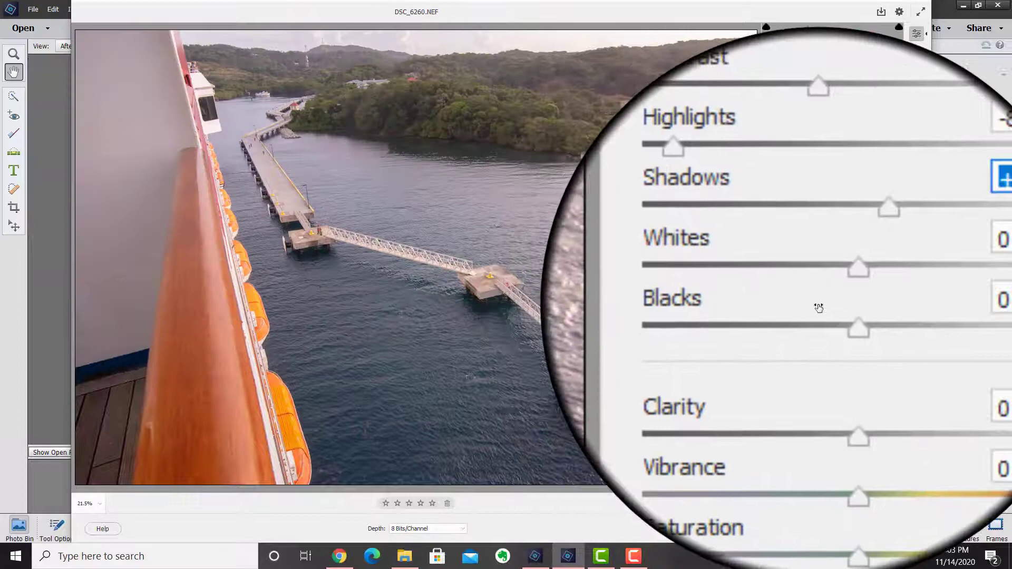
pyautogui.moveTo(829, 296); pyautogui.dragTo(795, 322)
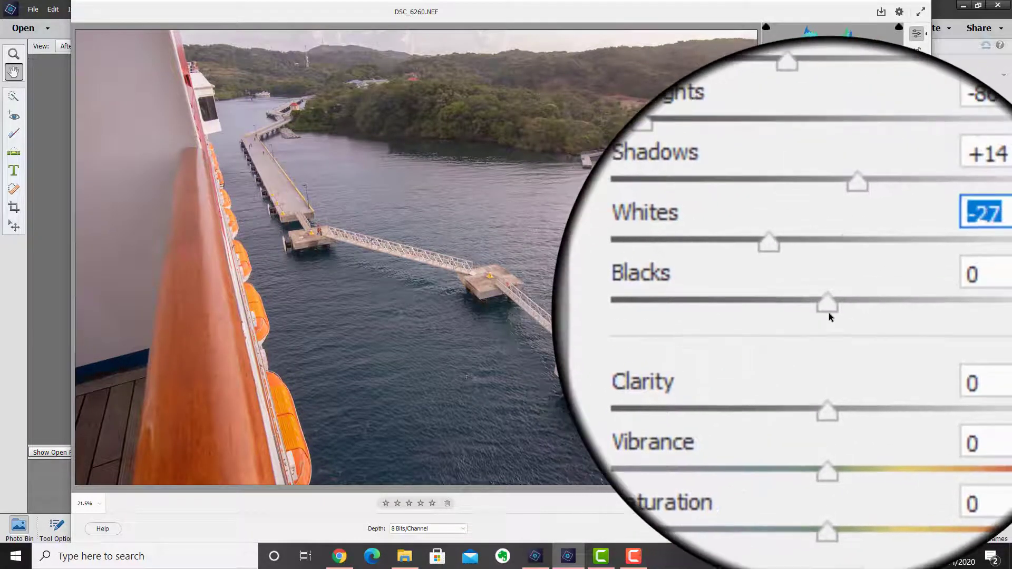
# - Set Blacks to -8, Clarity to +12, Vibrance to -7, and raise Saturation
pyautogui.press('Tab')
pyautogui.moveTo(830, 312)
pyautogui.mouseDown()
pyautogui.moveTo(877, 318)
pyautogui.moveTo(781, 313)
pyautogui.moveTo(825, 312)
pyautogui.mouseUp()
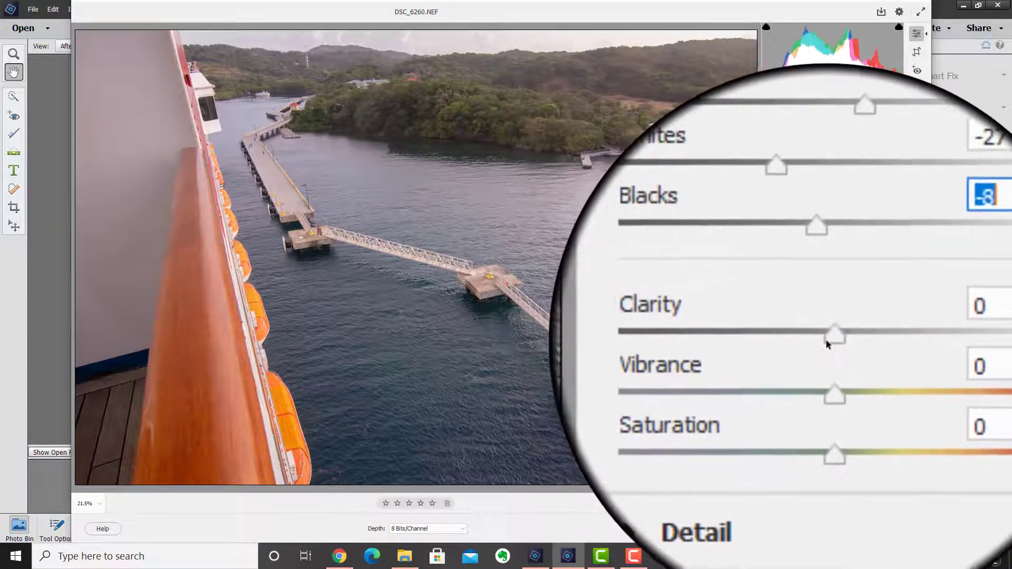
pyautogui.press('Tab')
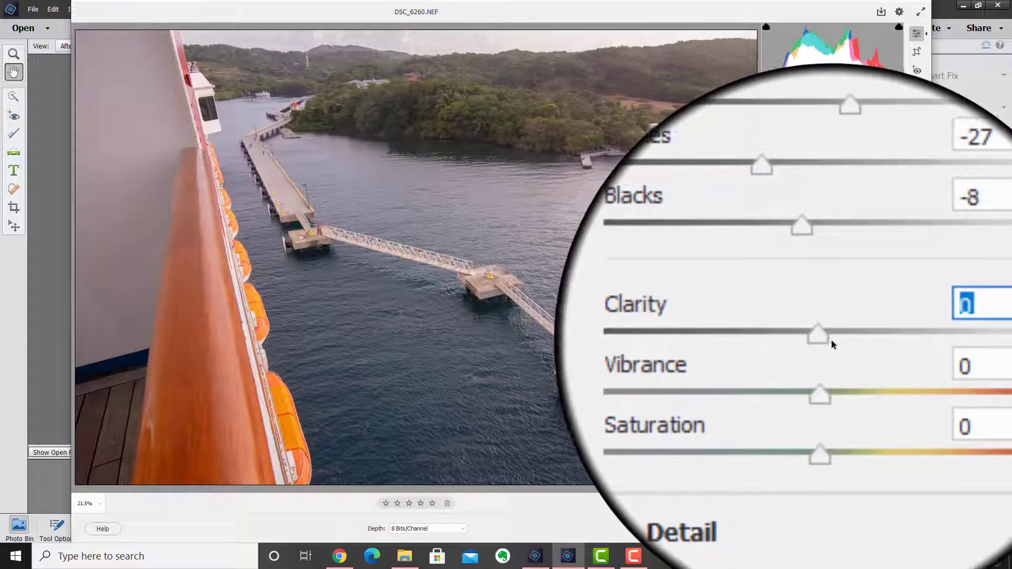
pyautogui.moveTo(831, 340)
pyautogui.mouseDown()
pyautogui.moveTo(892, 340)
pyautogui.moveTo(837, 344)
pyautogui.moveTo(827, 356)
pyautogui.moveTo(877, 355)
pyautogui.moveTo(812, 356)
pyautogui.moveTo(824, 356)
pyautogui.mouseUp()
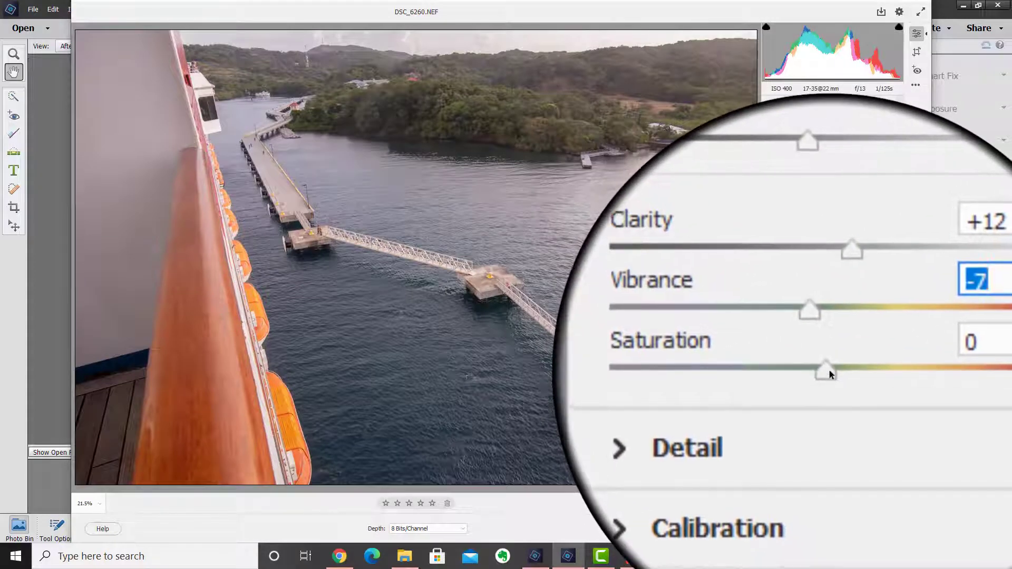
pyautogui.click(829, 371)
pyautogui.moveTo(829, 372)
pyautogui.mouseDown()
pyautogui.moveTo(886, 378)
pyautogui.moveTo(758, 374)
pyautogui.moveTo(917, 370)
pyautogui.moveTo(774, 372)
pyautogui.moveTo(840, 372)
pyautogui.mouseUp()
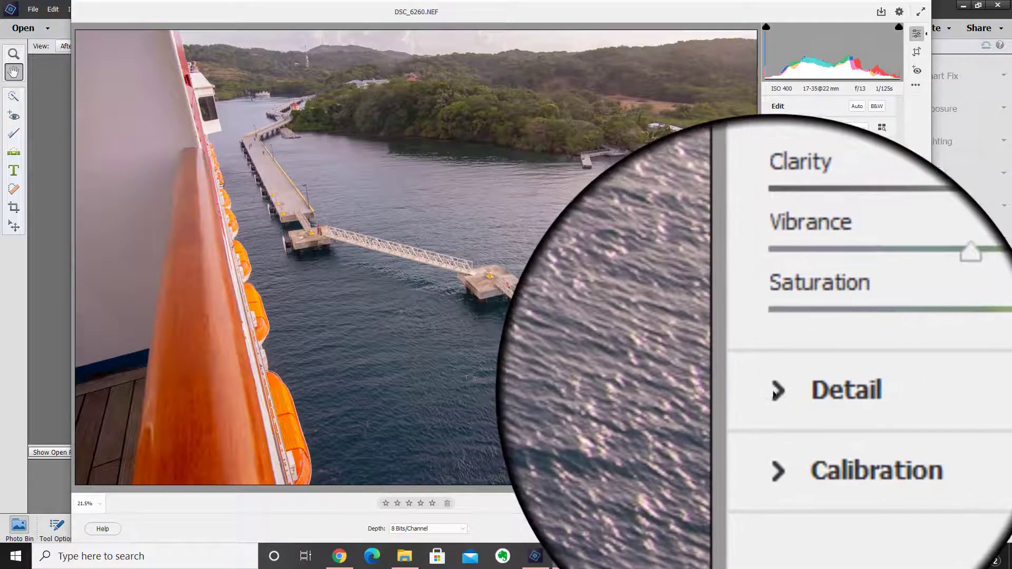
# - Expand the Detail section and increase the Sharpening amount
pyautogui.click(775, 392)
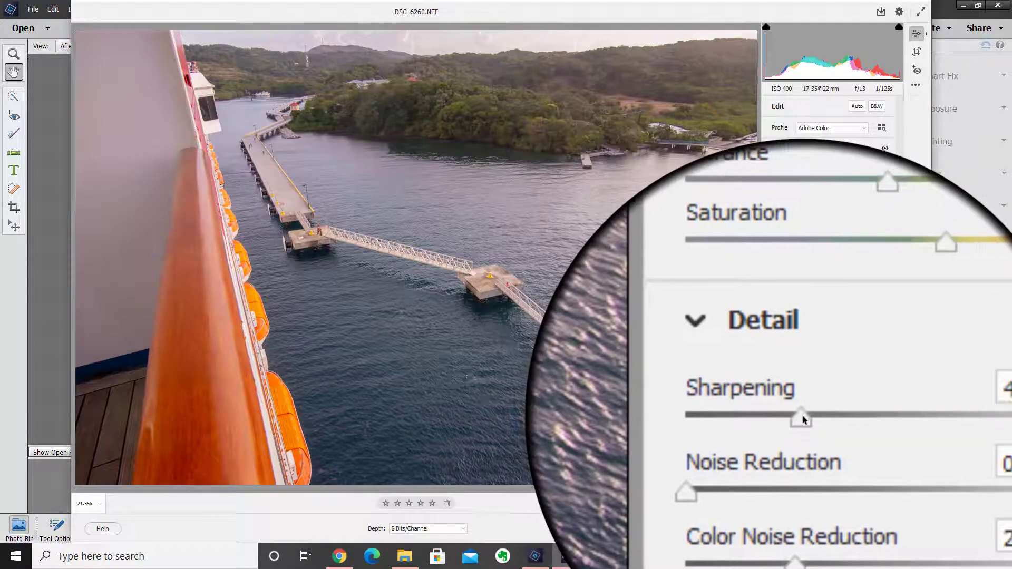
pyautogui.moveTo(802, 416); pyautogui.dragTo(818, 419)
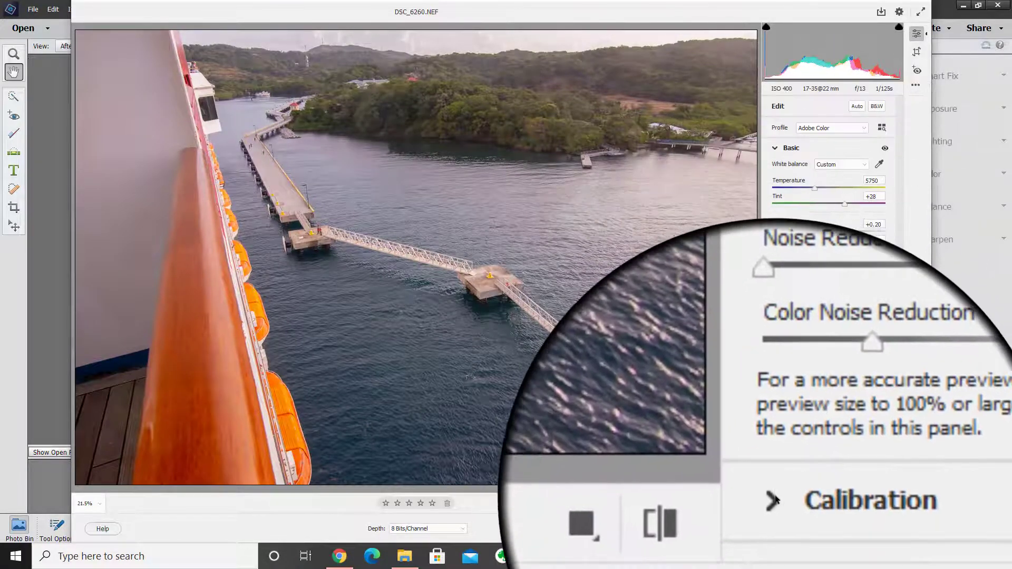
pyautogui.click(777, 492)
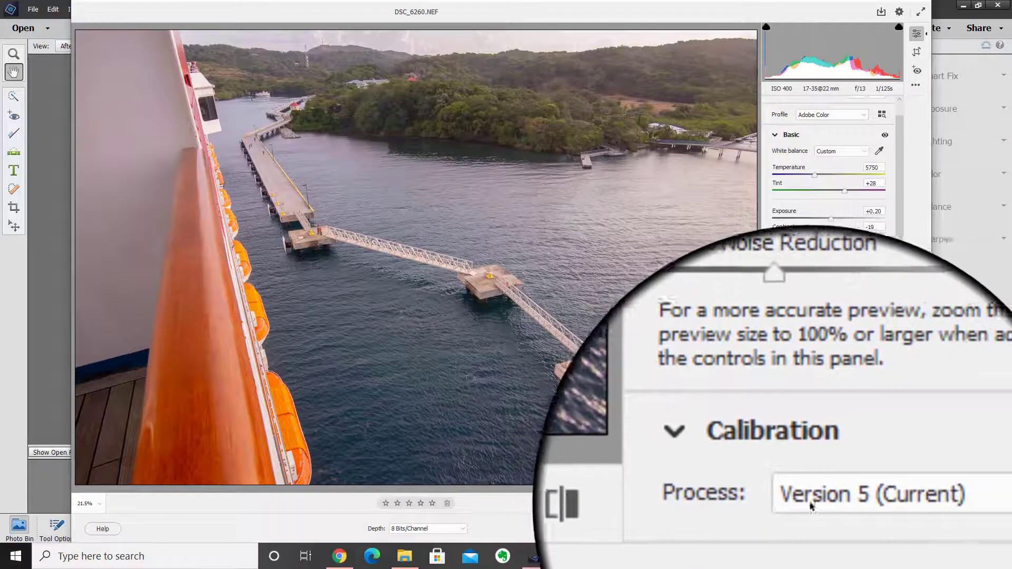
pyautogui.scroll(-1, 879, 504)
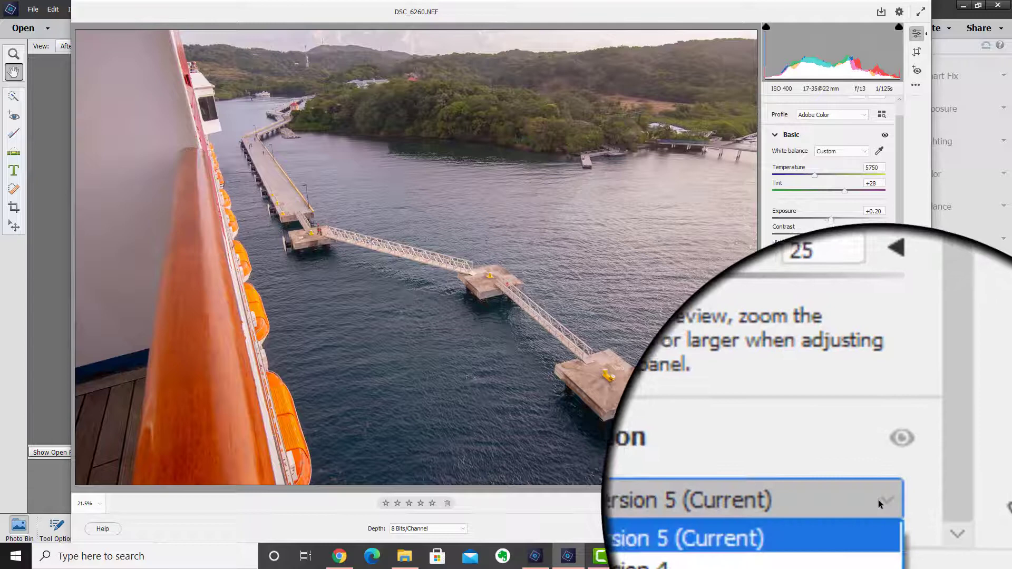
pyautogui.click(878, 502)
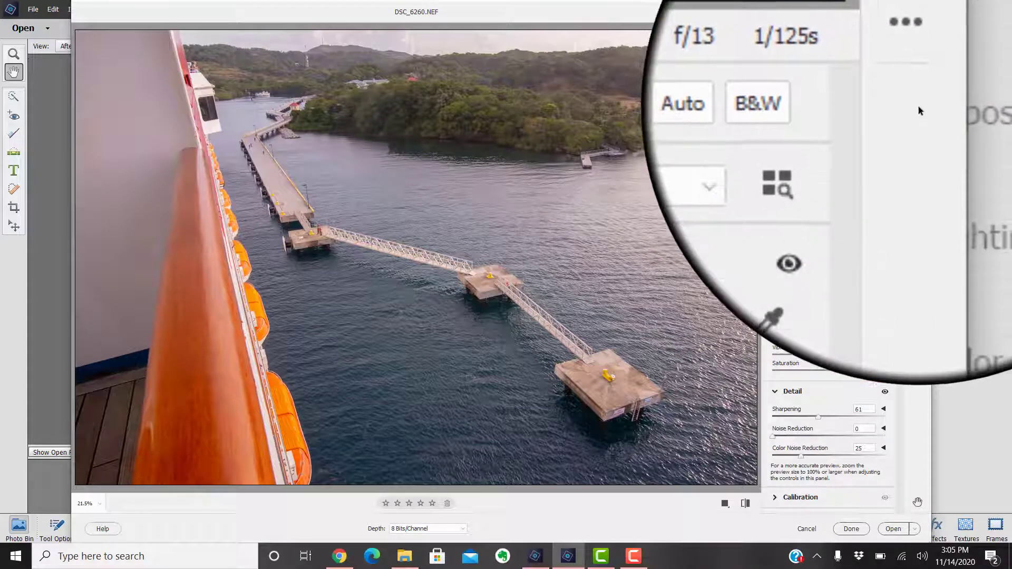
pyautogui.click(914, 90)
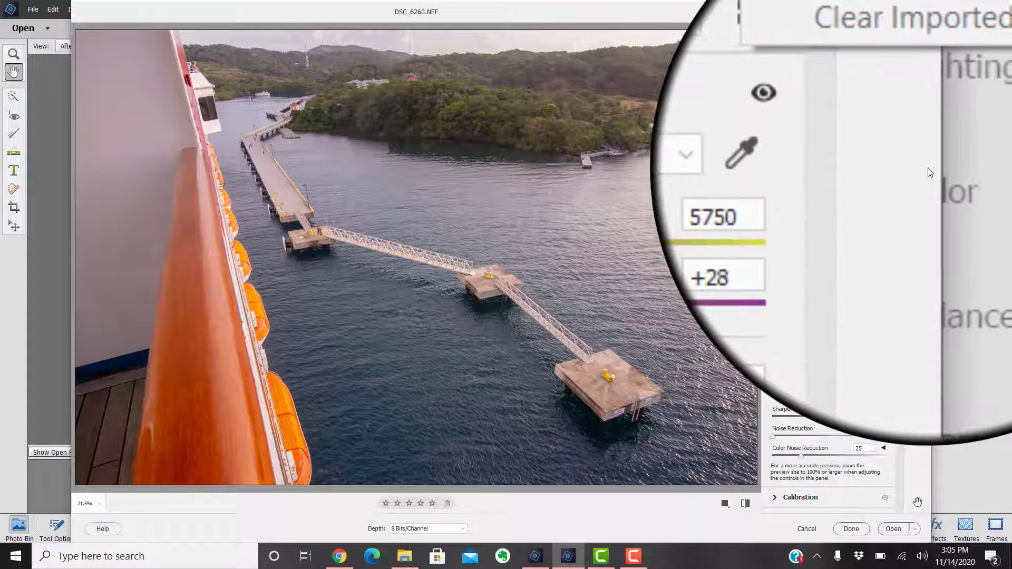
pyautogui.click(927, 161)
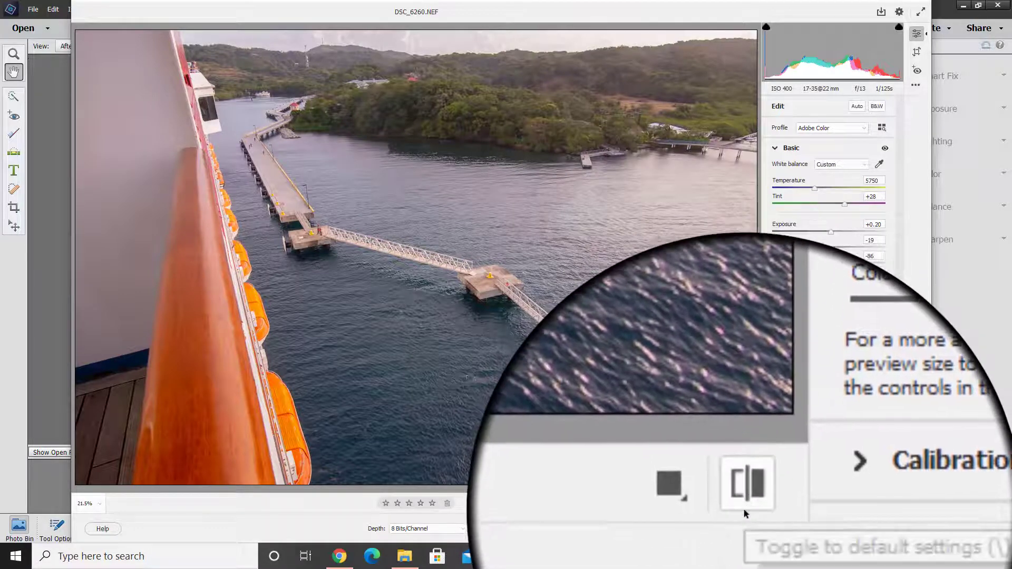
pyautogui.click(745, 505)
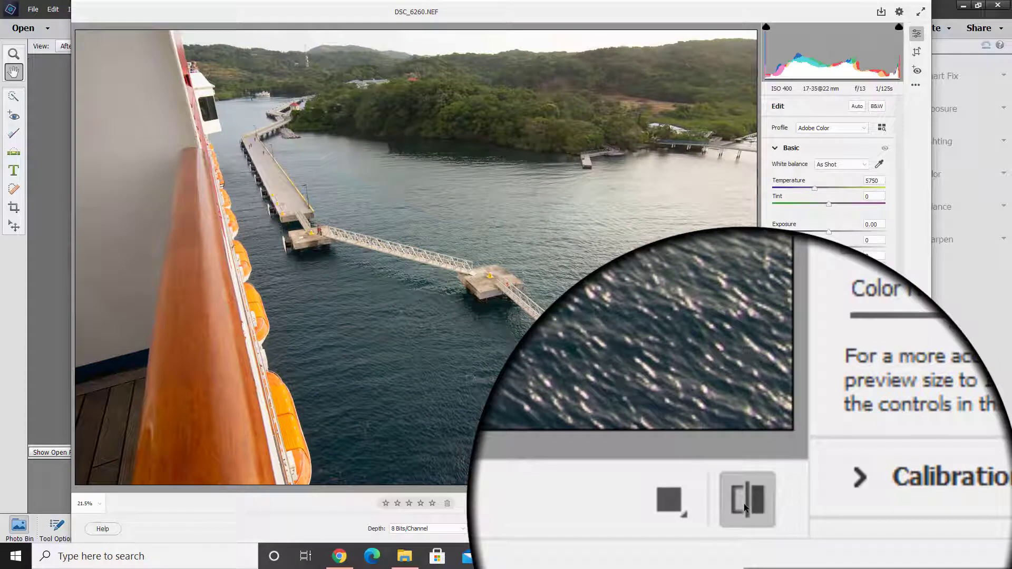
pyautogui.click(745, 505)
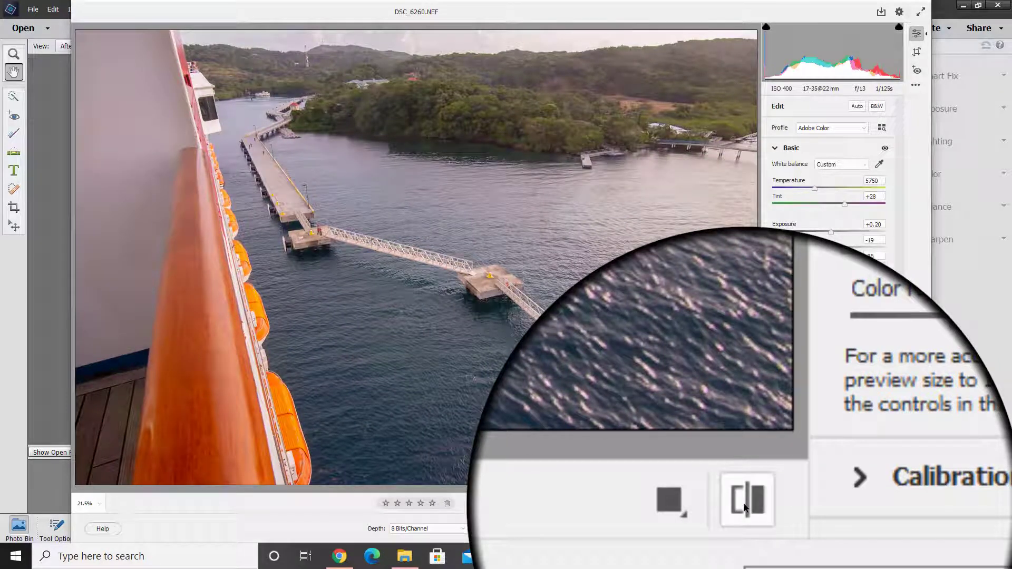
pyautogui.click(745, 505)
pyautogui.click(744, 504)
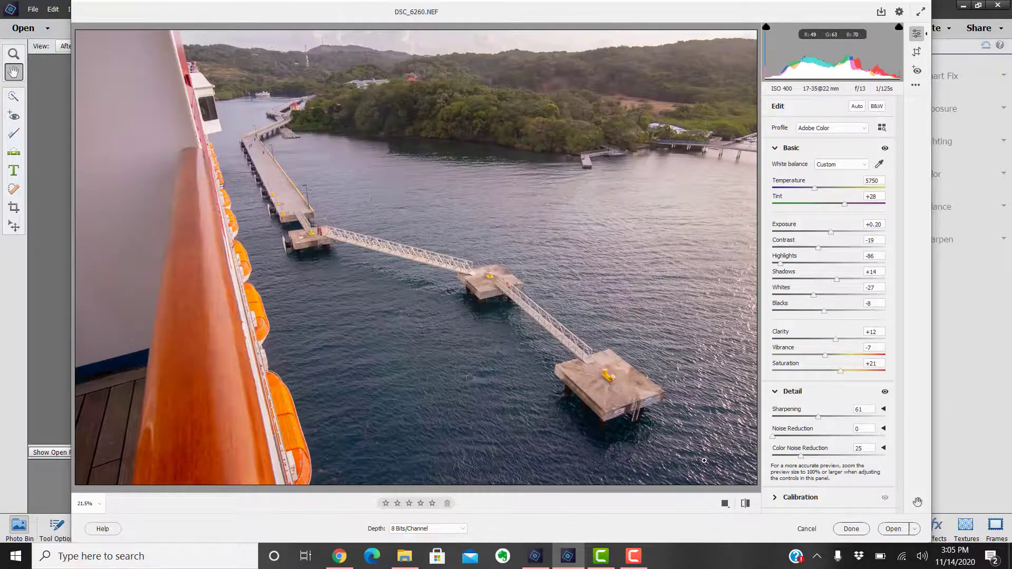
# - Cycle the Before/After preview through side-by-side, split and top/bottom layouts
pyautogui.click(725, 504)
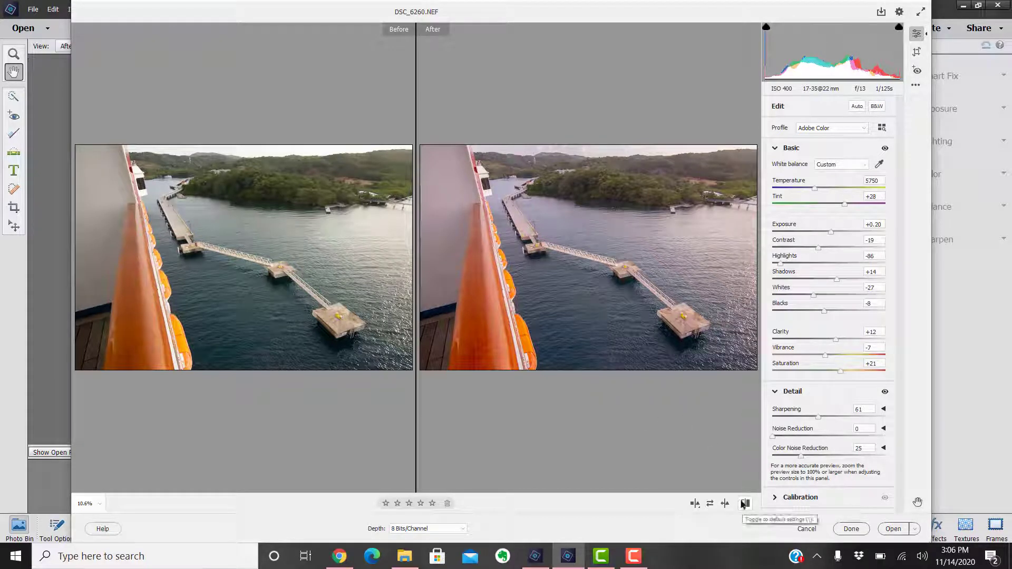
pyautogui.click(696, 504)
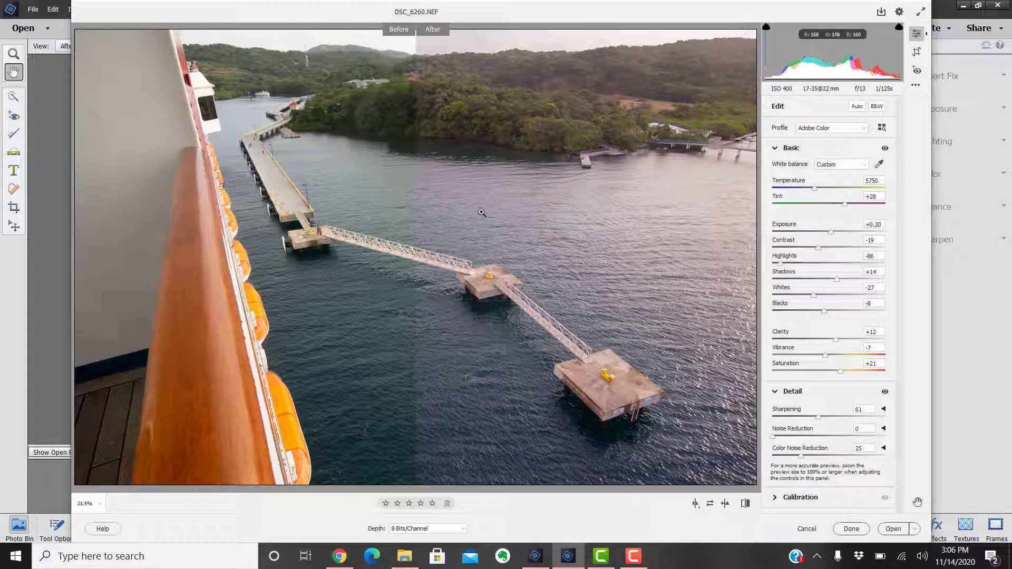
pyautogui.click(696, 506)
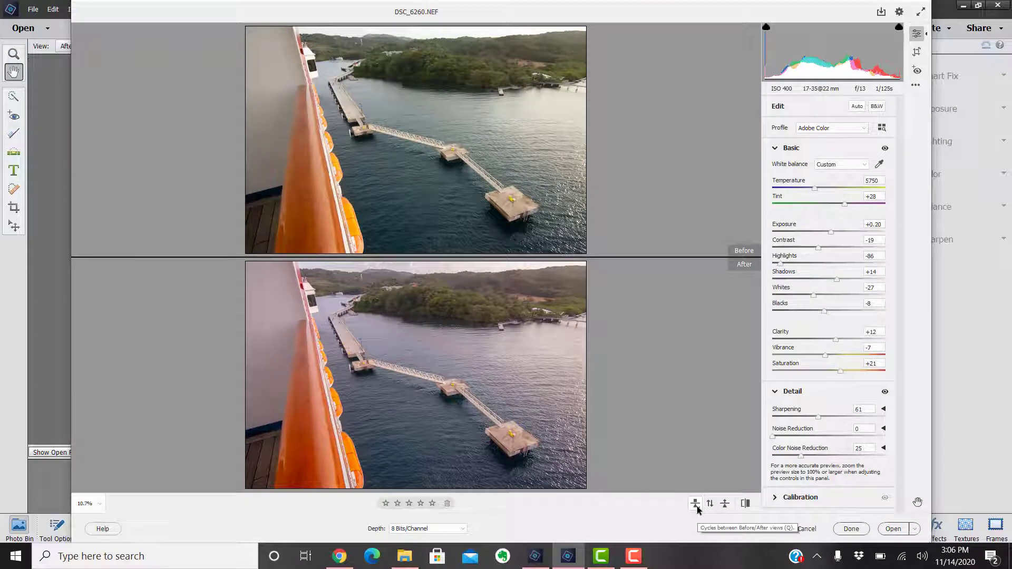
pyautogui.click(696, 505)
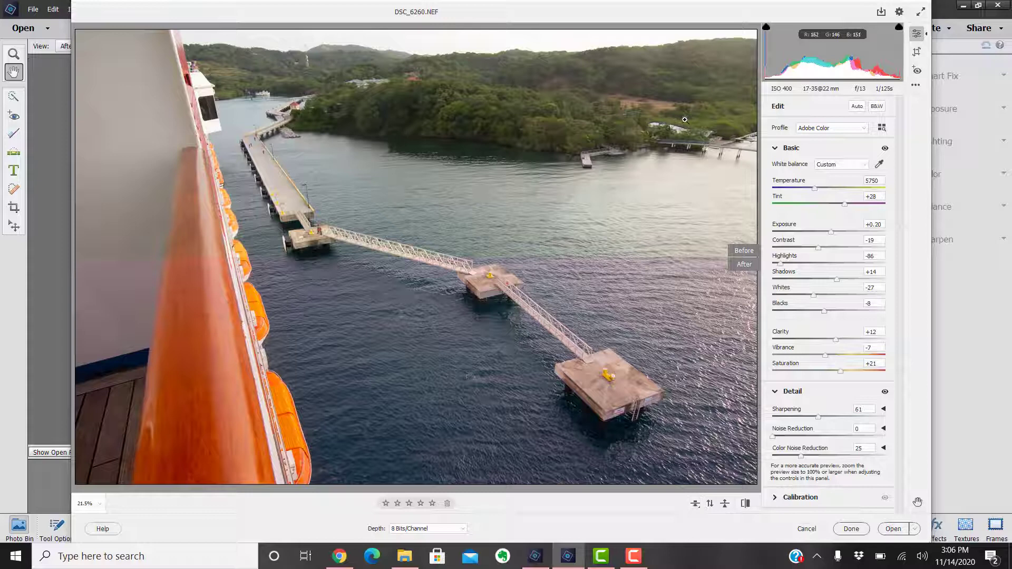
# - Return to the single edited preview and open the adjusted pier photo in the Quick editor
pyautogui.click(696, 505)
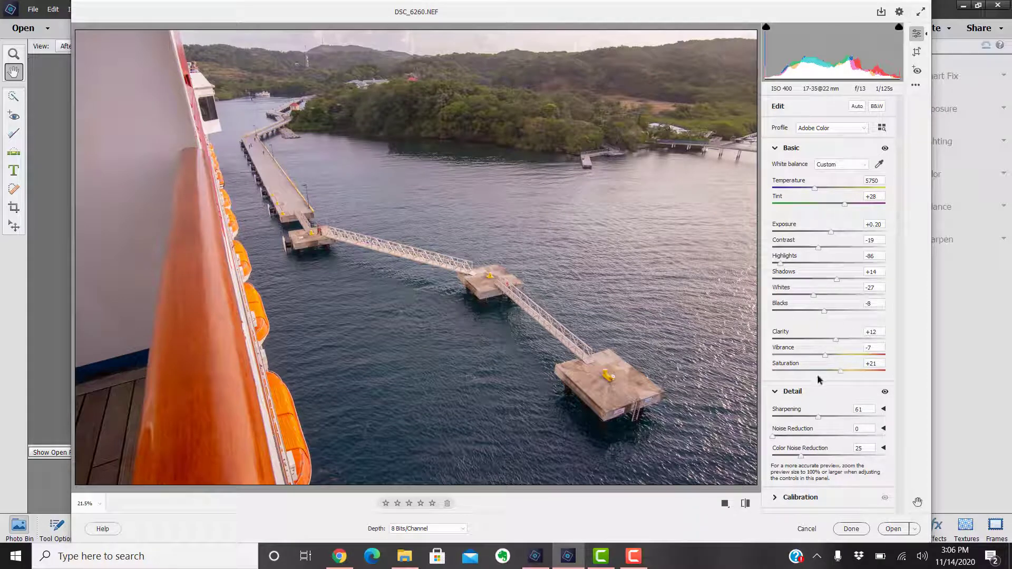
pyautogui.click(895, 529)
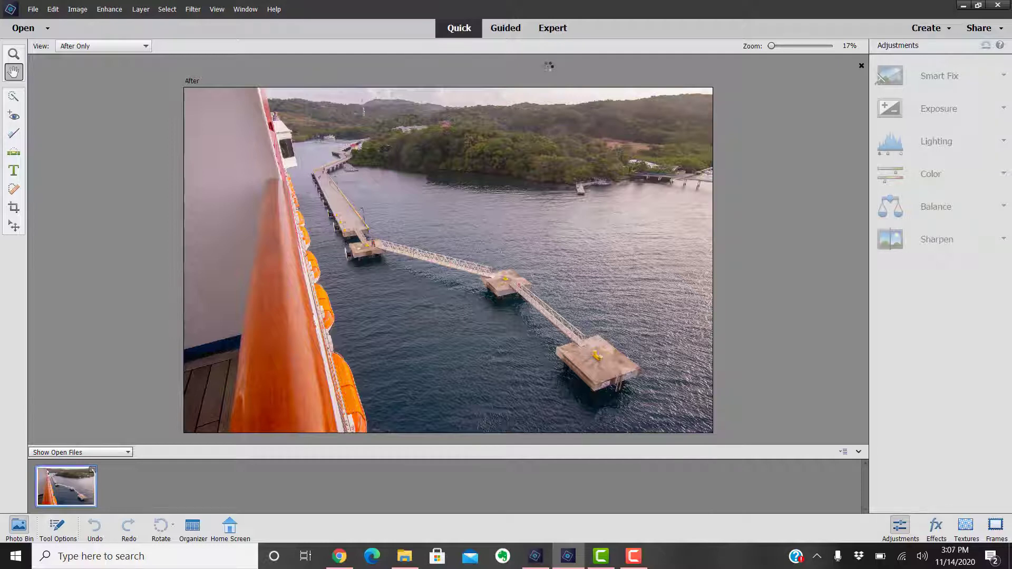
# - Show DSC_6260.NEF in the Expert editor with the Layers panel showing its Background layer
pyautogui.click(552, 30)
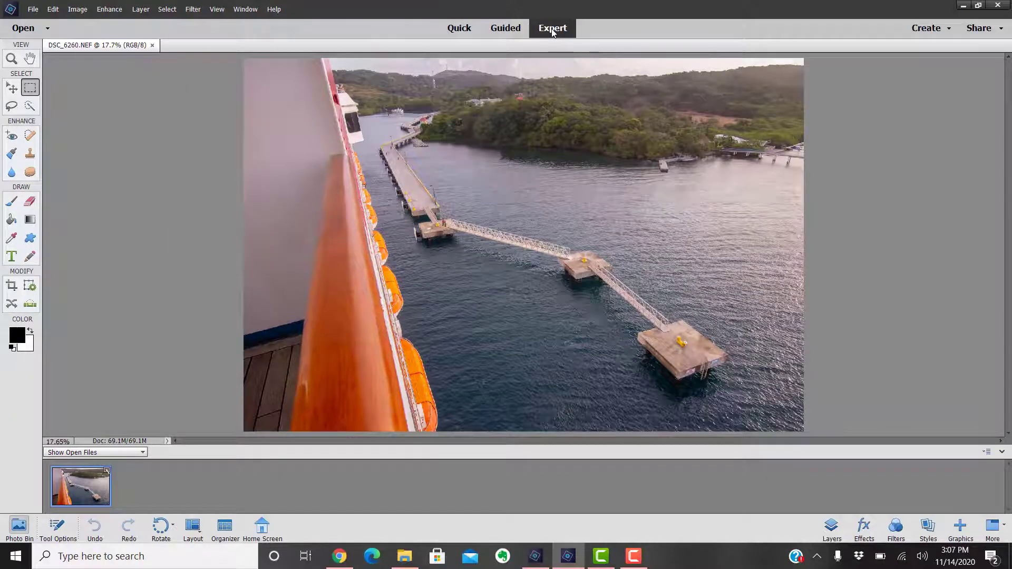
pyautogui.click(831, 526)
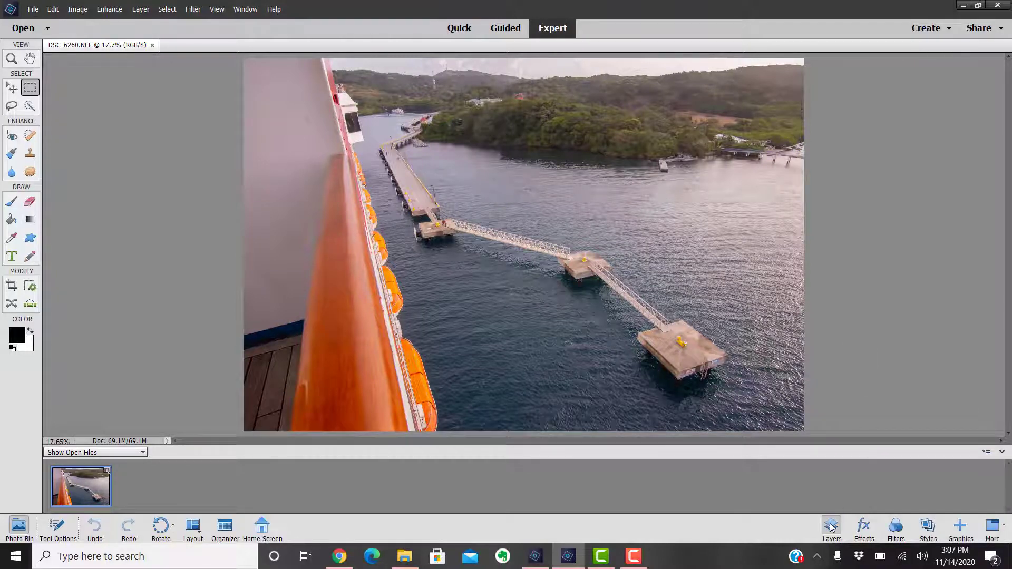